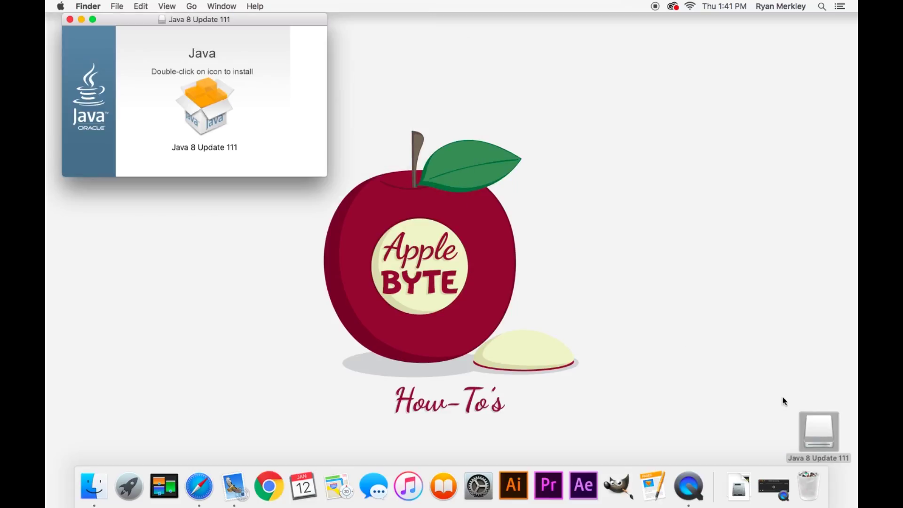
# Drag the Java 8 Update 111 disk image window toward the centre of the screen.
pyautogui.moveTo(231, 19); pyautogui.dragTo(356, 66)
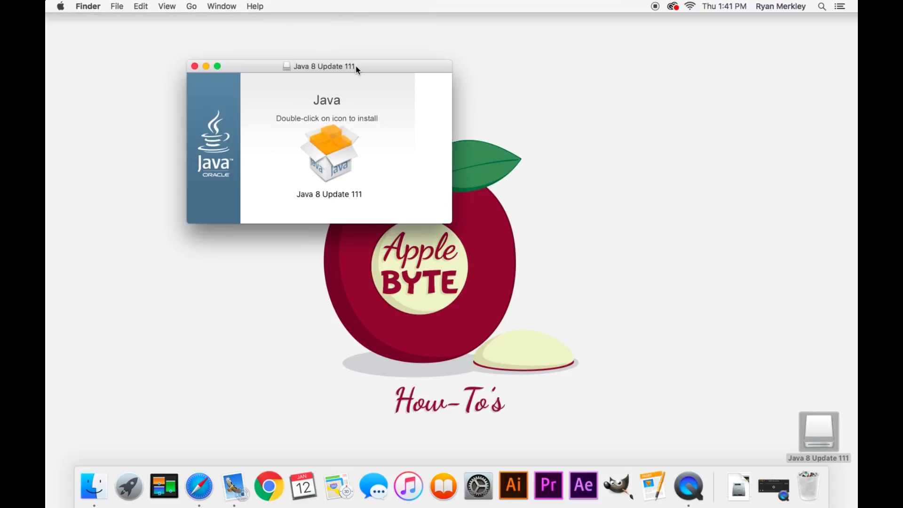
# Launch the Java 8 Update 111 installer and authorise its helper with the account password.
pyautogui.doubleClick(331, 158)
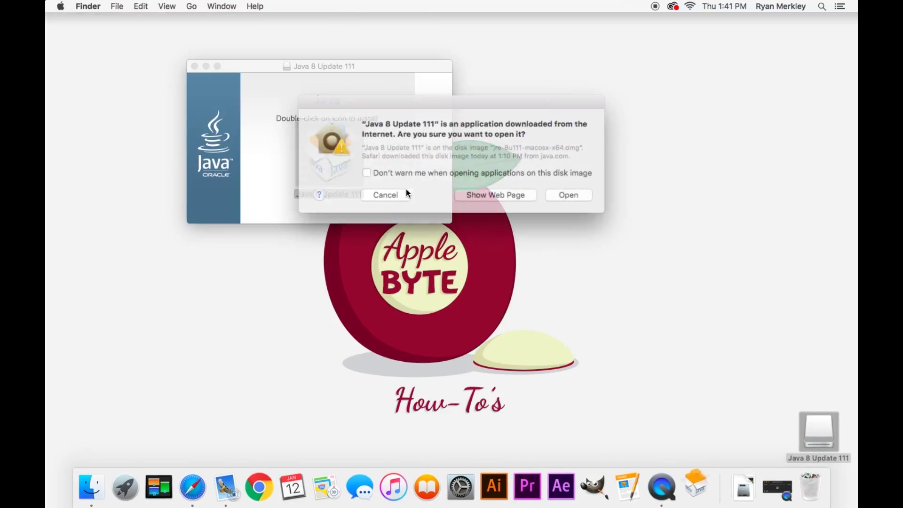
pyautogui.click(561, 194)
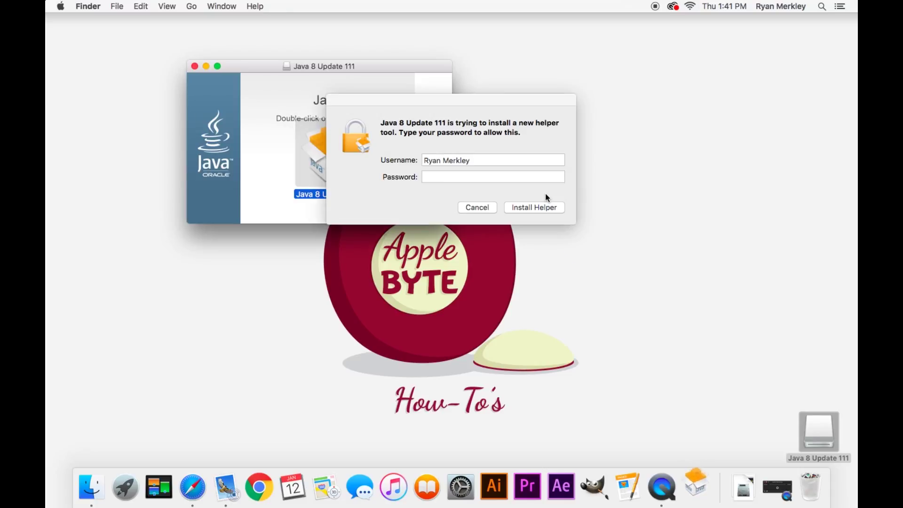
pyautogui.click(536, 178)
pyautogui.write('••••••••••••')
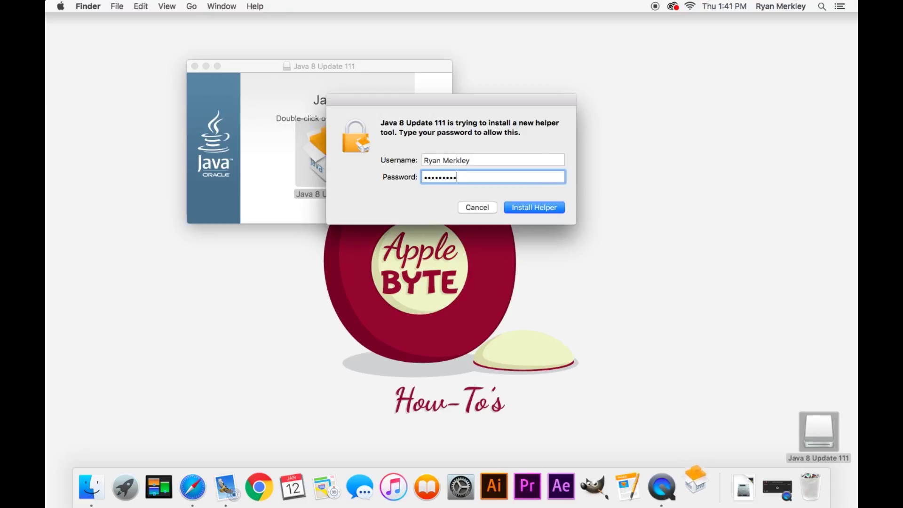
pyautogui.press('Return')
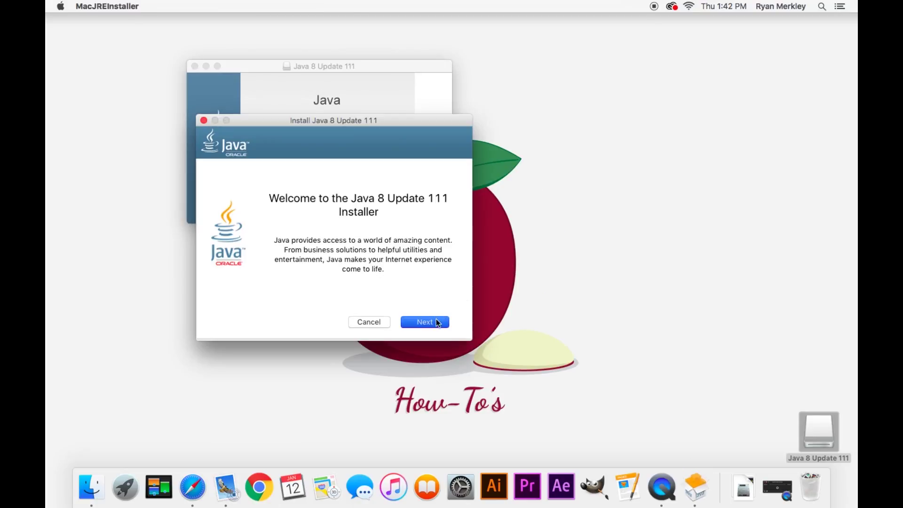
# Install Java, declining the Yahoo homepage and new tab offer, and close the installer.
pyautogui.click(437, 321)
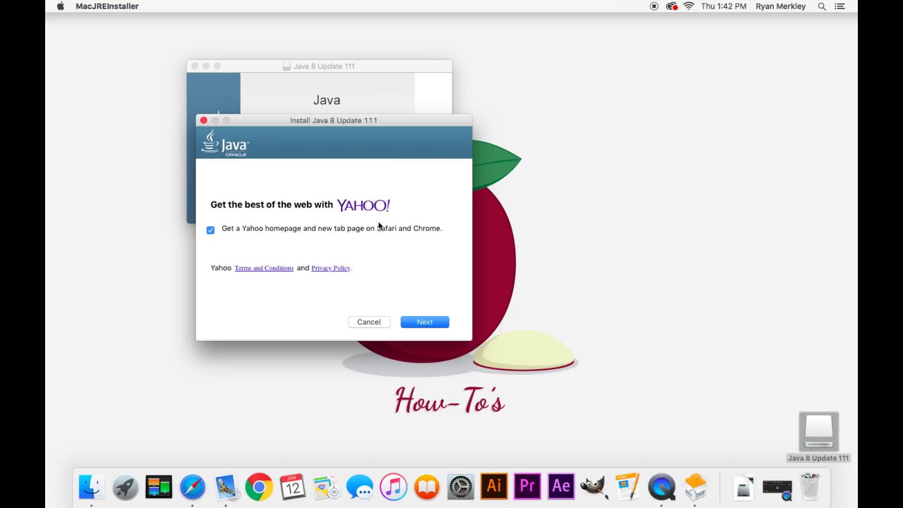
pyautogui.click(211, 230)
pyautogui.click(204, 120)
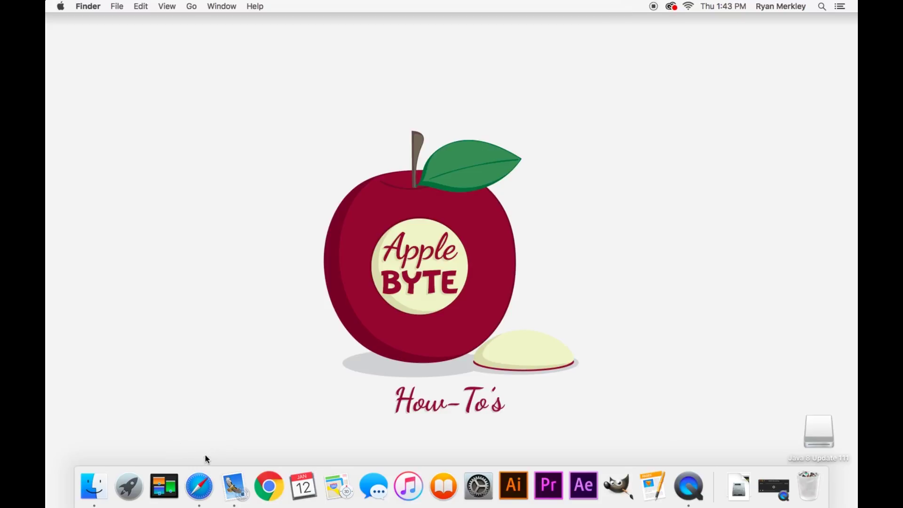
# In Safari's Extensions preferences, uncheck Ka-Block! while leaving WOT enabled.
pyautogui.click(200, 485)
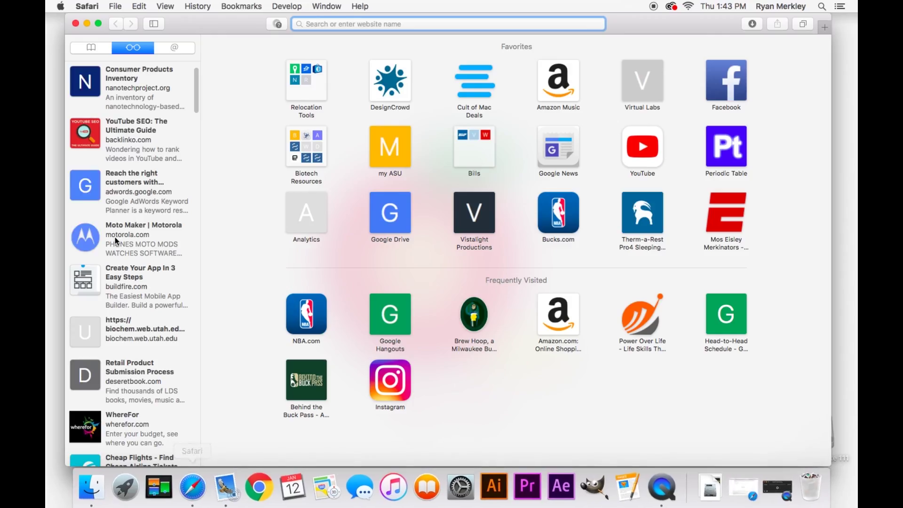
pyautogui.click(88, 6)
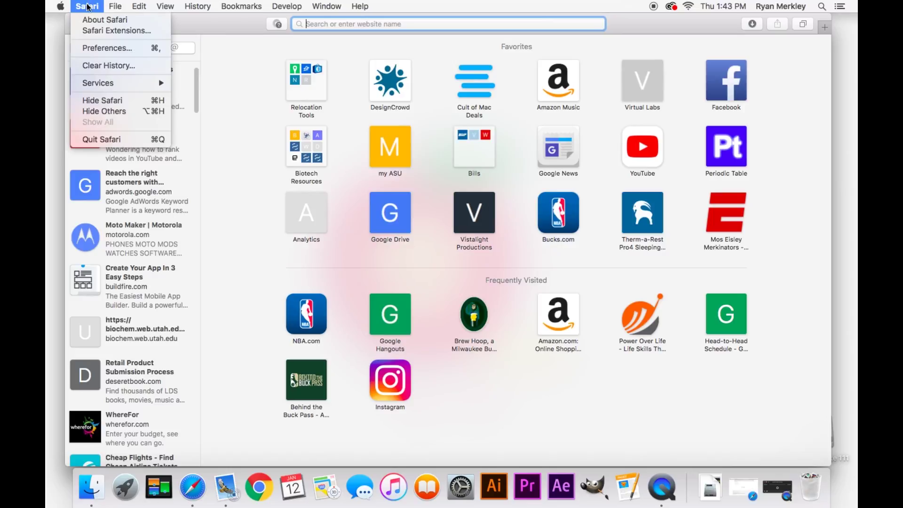
pyautogui.click(108, 53)
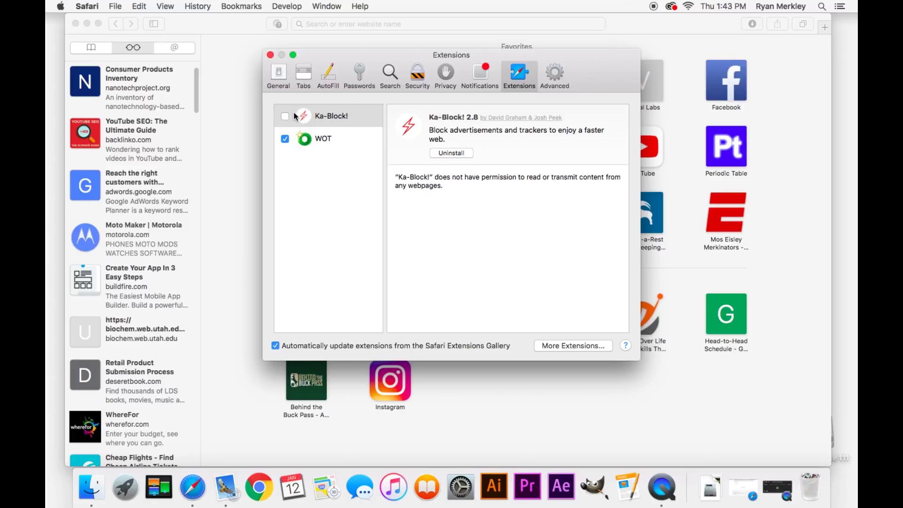
pyautogui.click(332, 139)
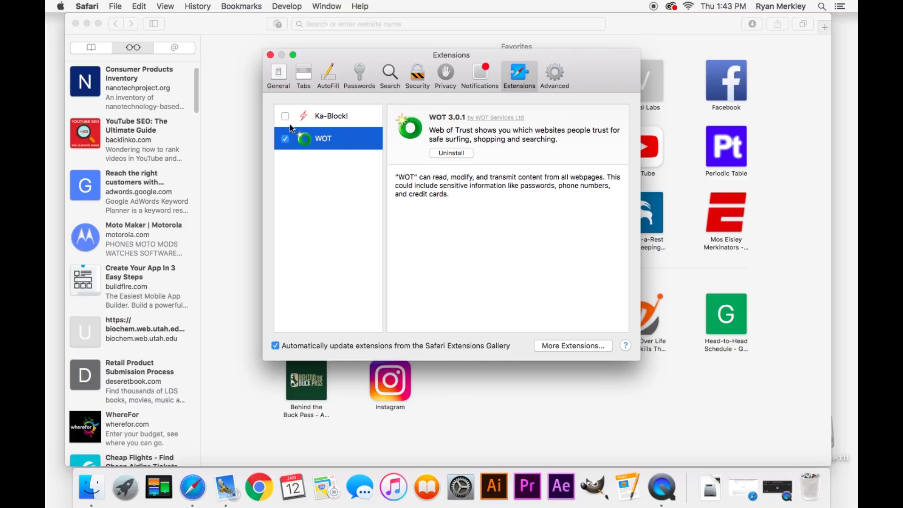
pyautogui.click(319, 113)
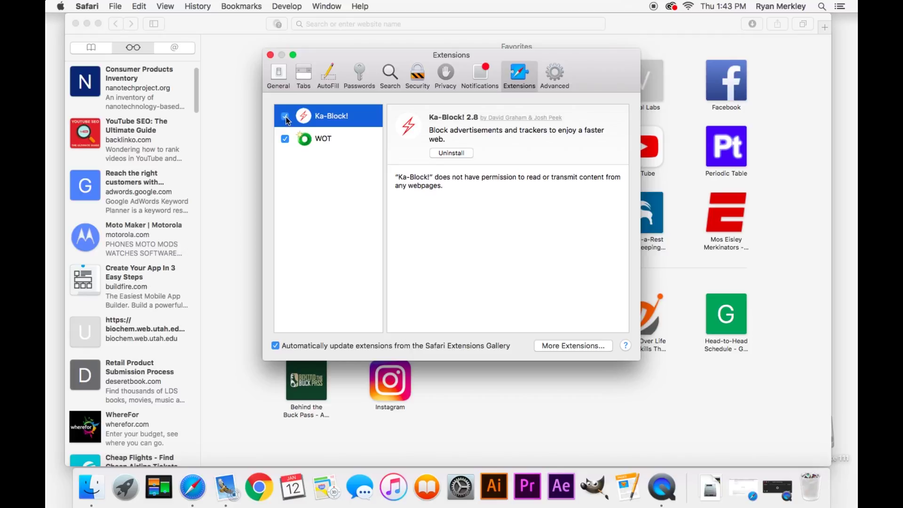
pyautogui.click(285, 115)
# Close the preferences, quit Safari, and open a new Finder window on the home folder.
pyautogui.click(272, 55)
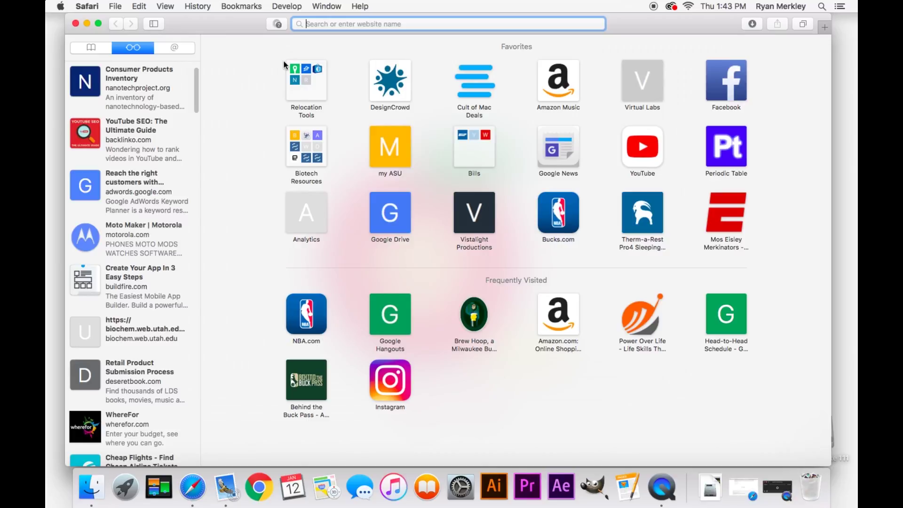
pyautogui.click(230, 62)
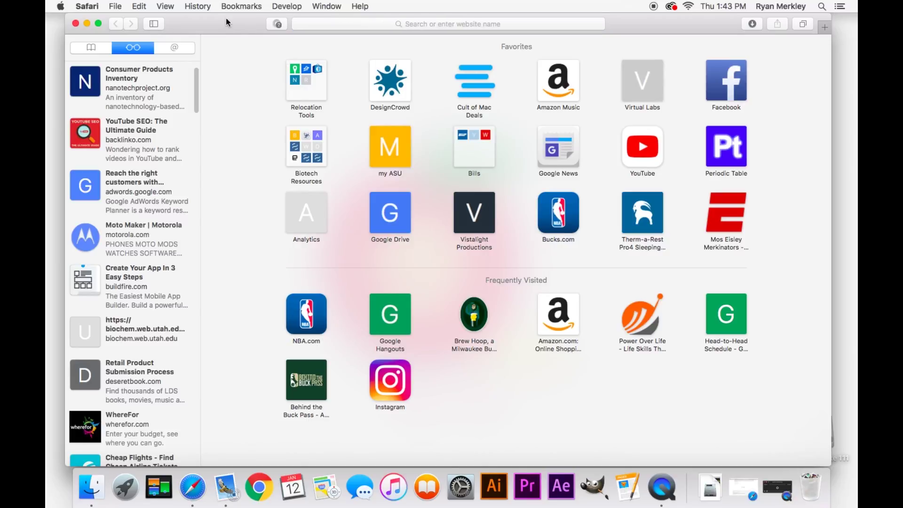
pyautogui.press('super+q')
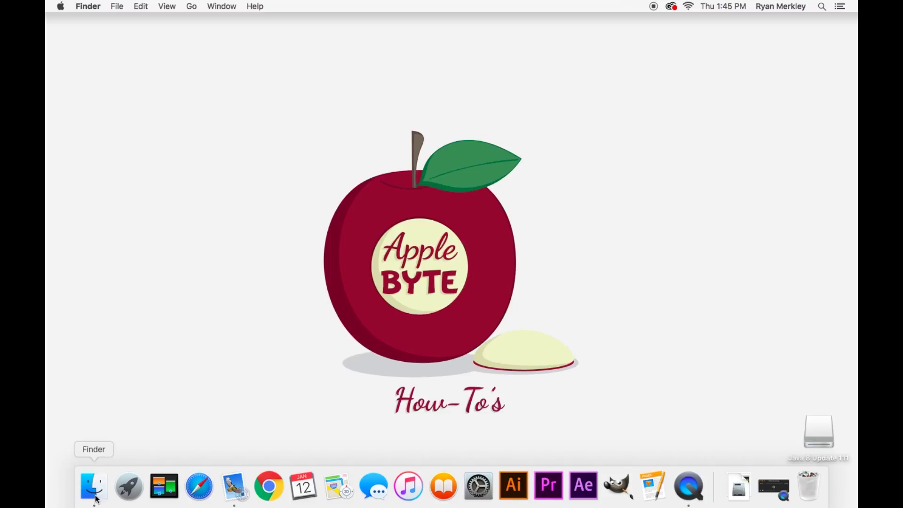
pyautogui.click(94, 486)
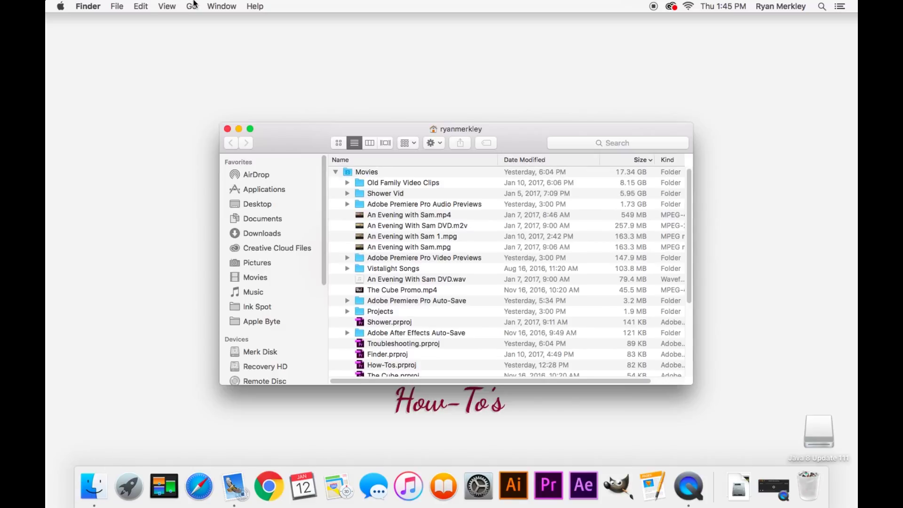
# Go to the hidden user Library folder and scroll to LaunchAgents' Adobe and Cisco plist files.
pyautogui.click(194, 5)
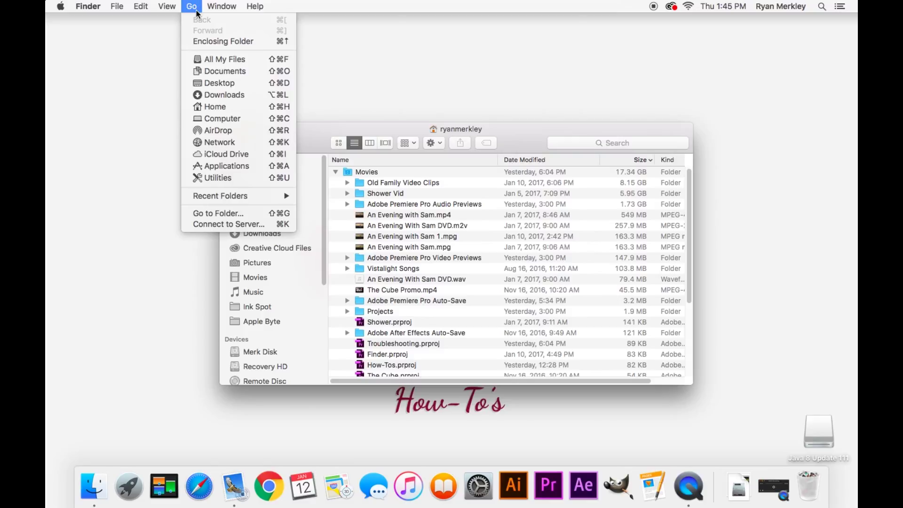
pyautogui.press('alt')
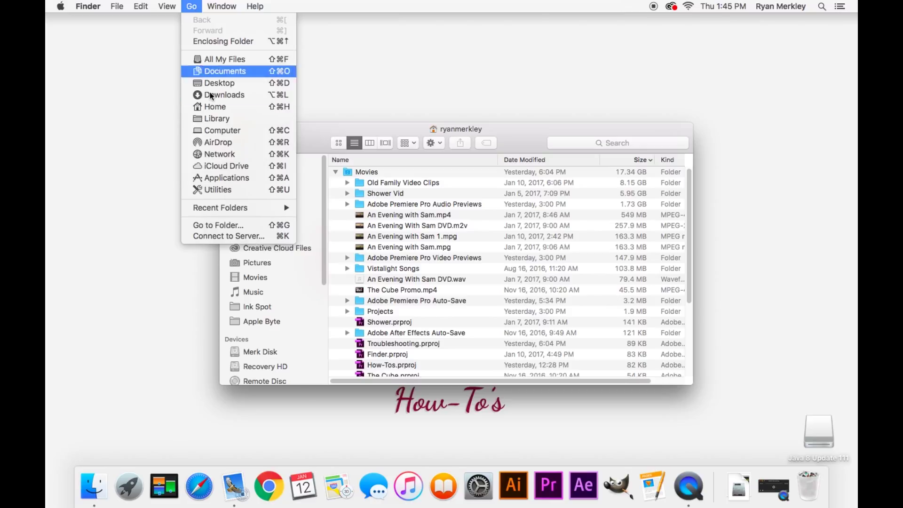
pyautogui.click(269, 119)
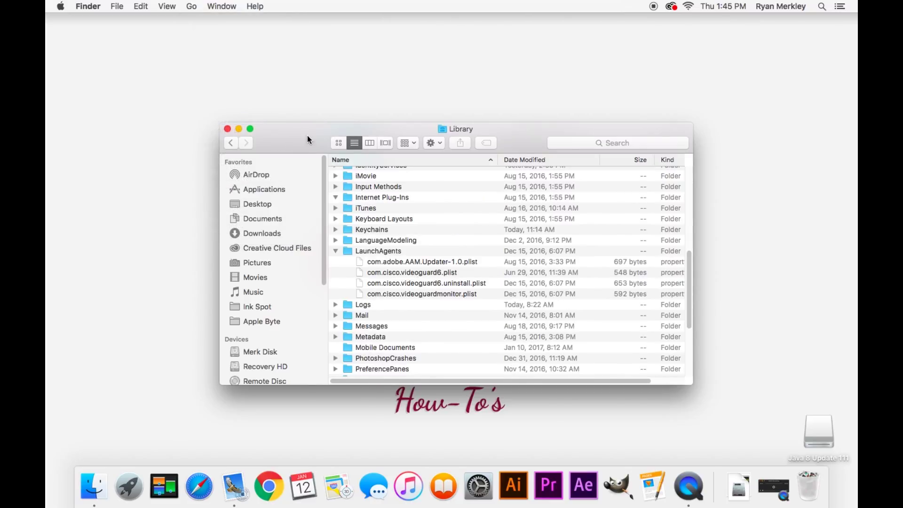
pyautogui.moveTo(308, 139); pyautogui.dragTo(285, 85)
pyautogui.scroll(5, 349, 134)
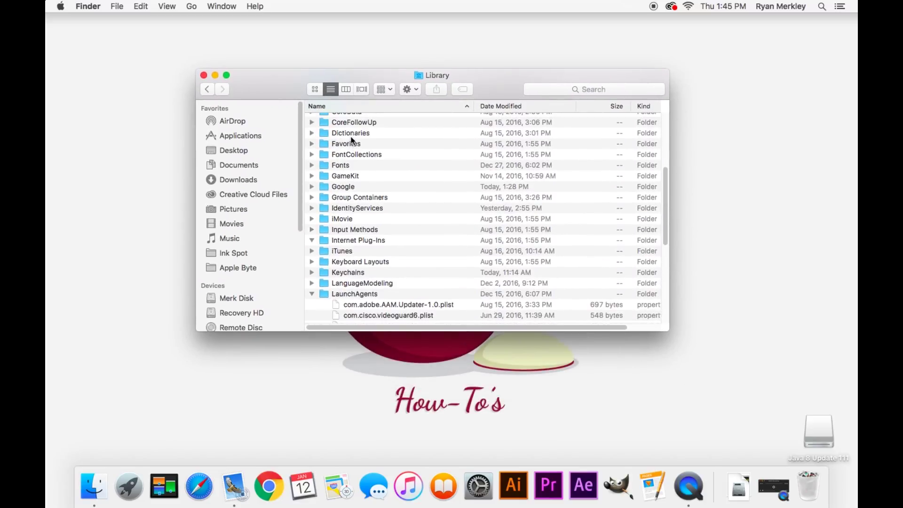
pyautogui.scroll(-5, 351, 139)
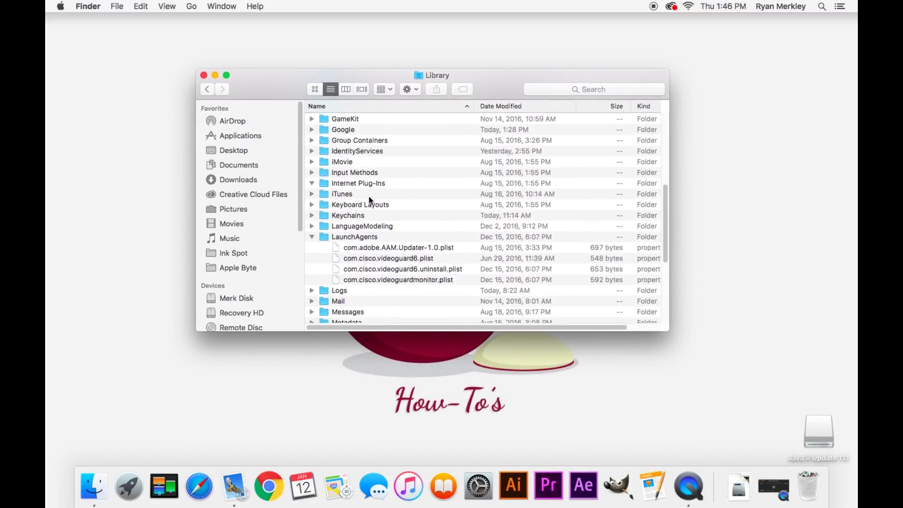
pyautogui.scroll(-1, 369, 200)
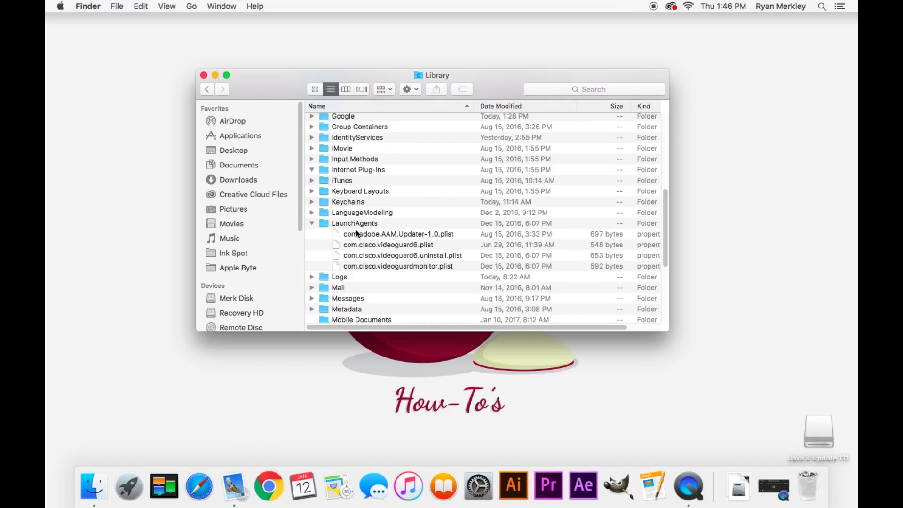
pyautogui.click(358, 234)
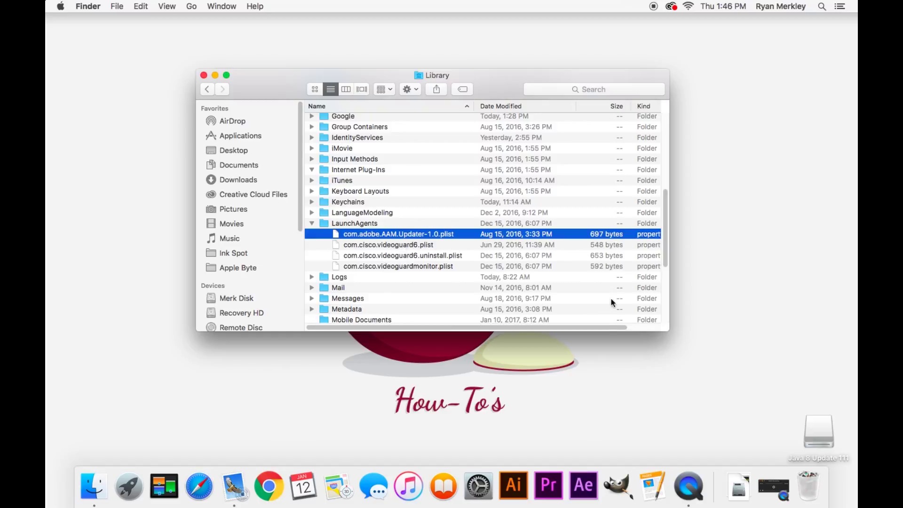
pyautogui.click(416, 245)
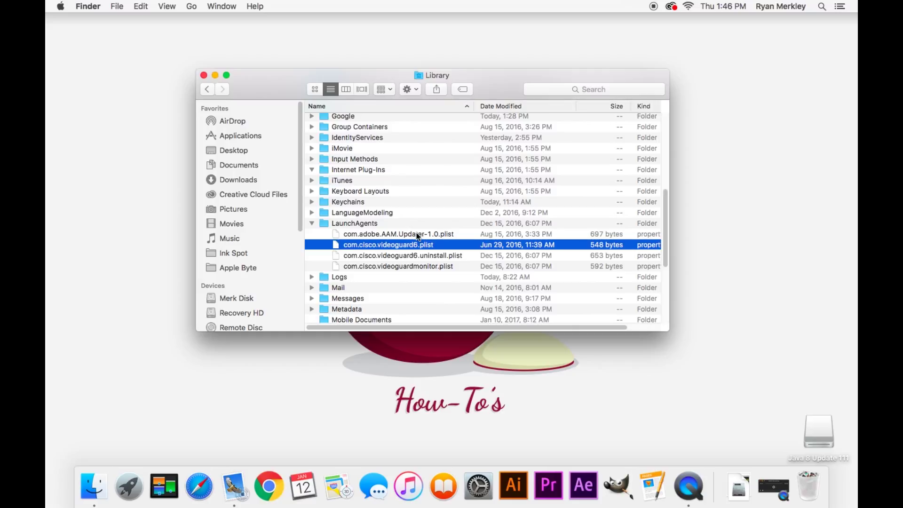
pyautogui.click(416, 234)
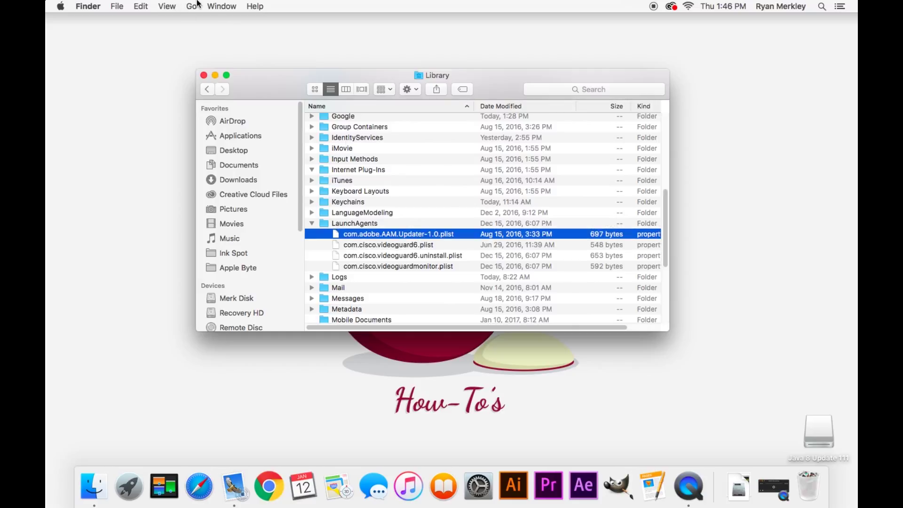
# Copy com.adobe.AAM.Updater-1.0.plist and paste the copy onto the desktop.
pyautogui.click(143, 6)
pyautogui.click(166, 57)
pyautogui.click(142, 146)
pyautogui.rightClick(126, 107)
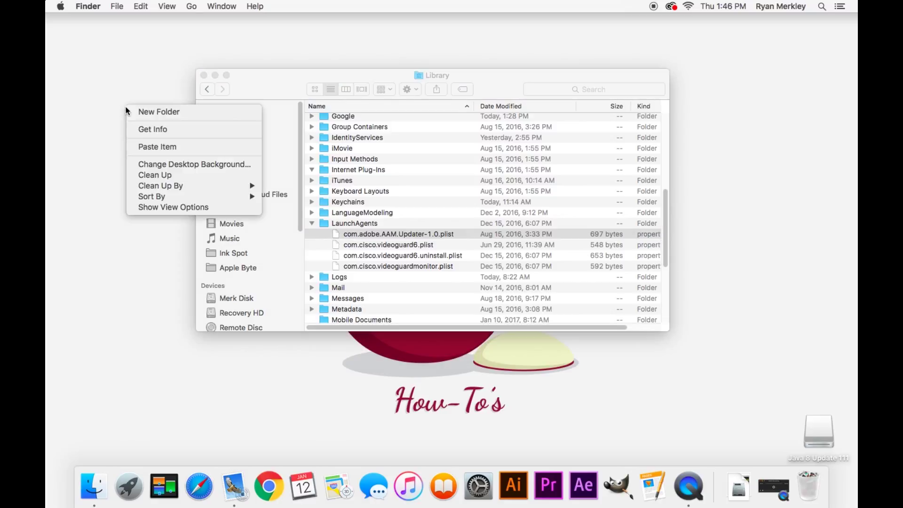
pyautogui.click(163, 146)
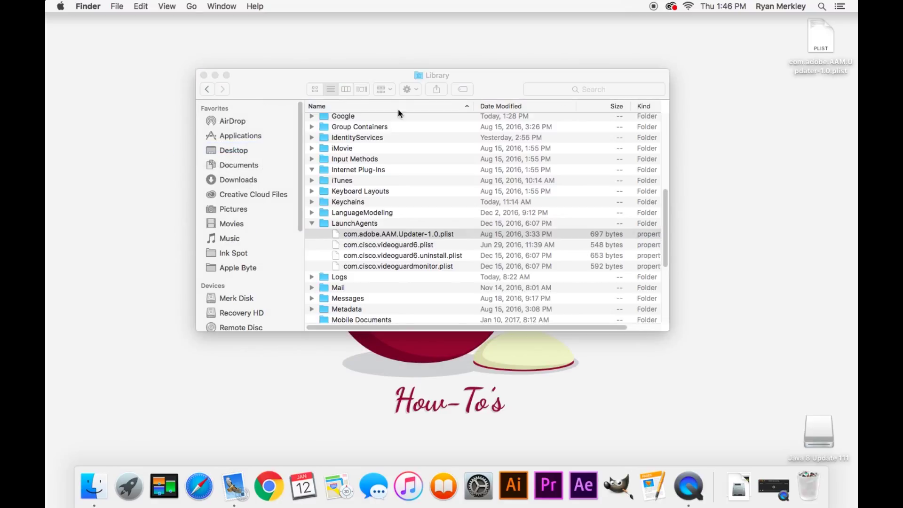
# Arrange the desktop backup beside the original Adobe updater plist and select the LaunchAgents folder.
pyautogui.moveTo(400, 230); pyautogui.dragTo(377, 238)
pyautogui.click(493, 90)
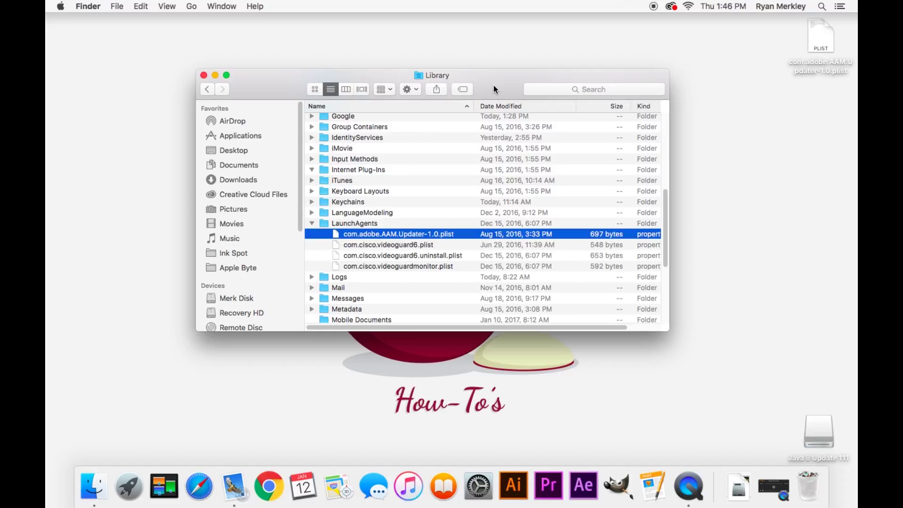
pyautogui.click(818, 36)
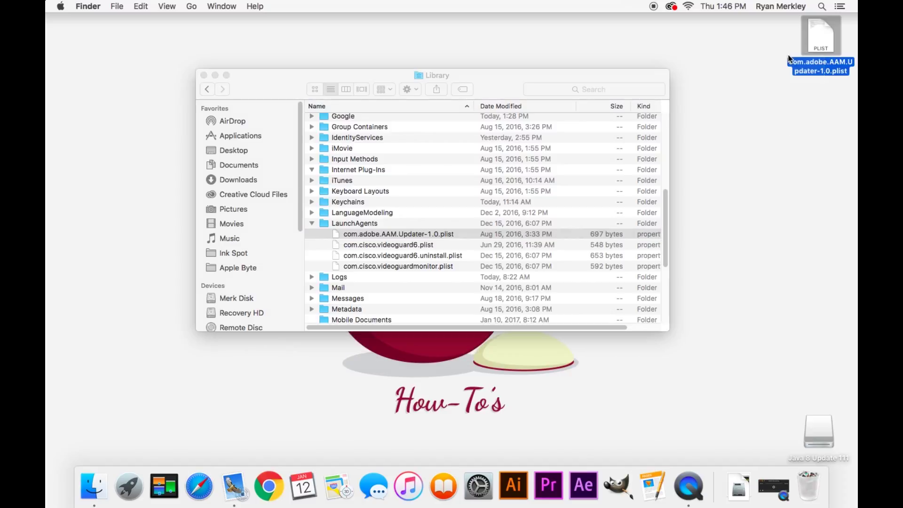
pyautogui.moveTo(827, 37); pyautogui.dragTo(530, 111)
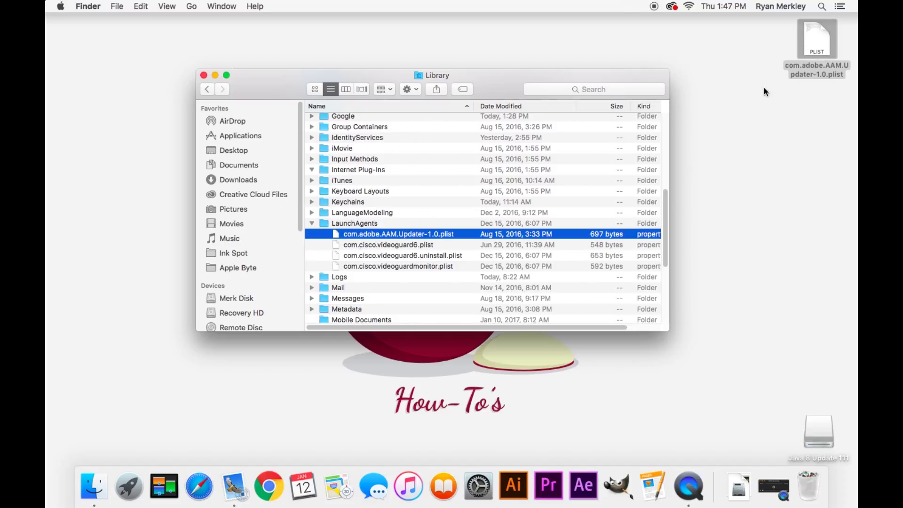
pyautogui.click(434, 224)
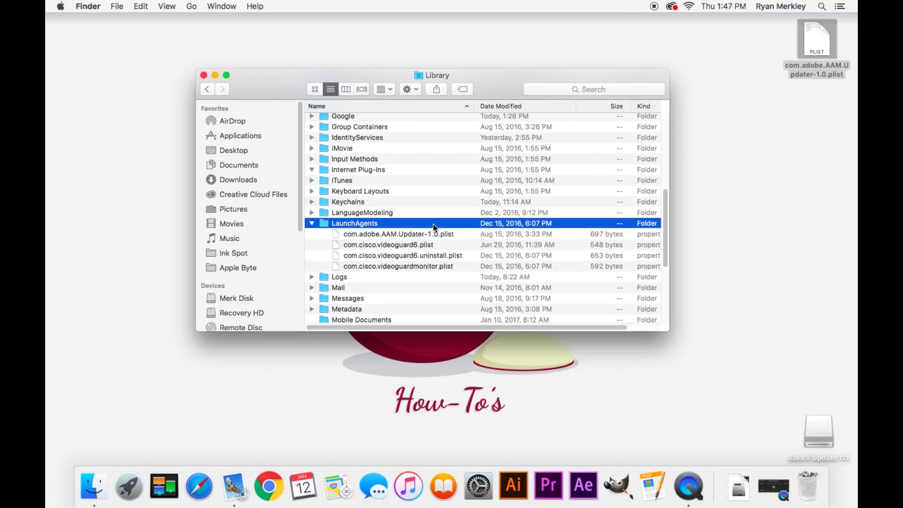
# Collapse LaunchAgents, expand the empty user Internet Plug-Ins folder, then bring up the Go menu.
pyautogui.click(312, 223)
pyautogui.scroll(2, 366, 227)
pyautogui.scroll(-6, 366, 227)
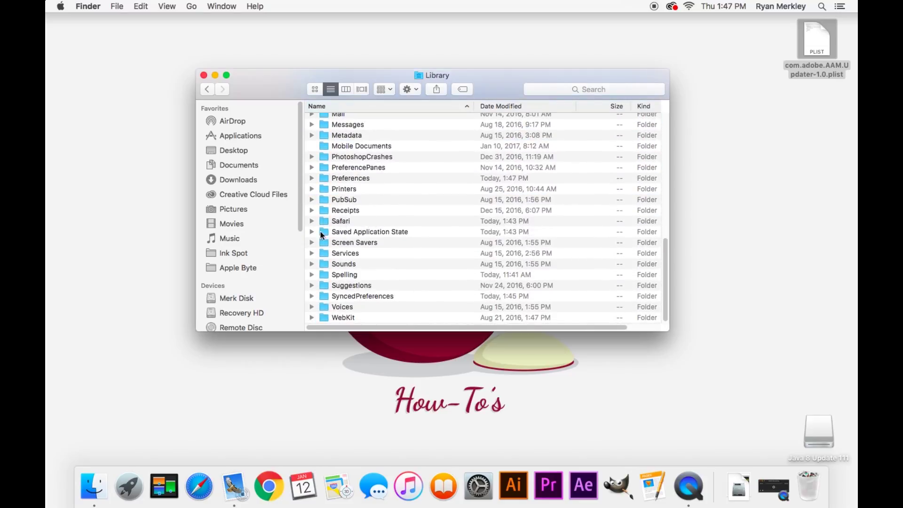
pyautogui.scroll(6, 347, 232)
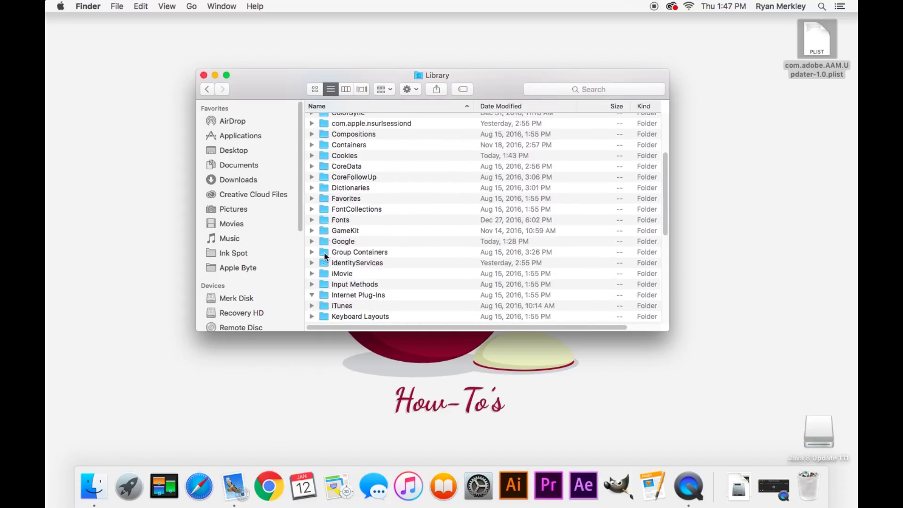
pyautogui.click(312, 296)
pyautogui.click(340, 296)
pyautogui.scroll(-3, 374, 267)
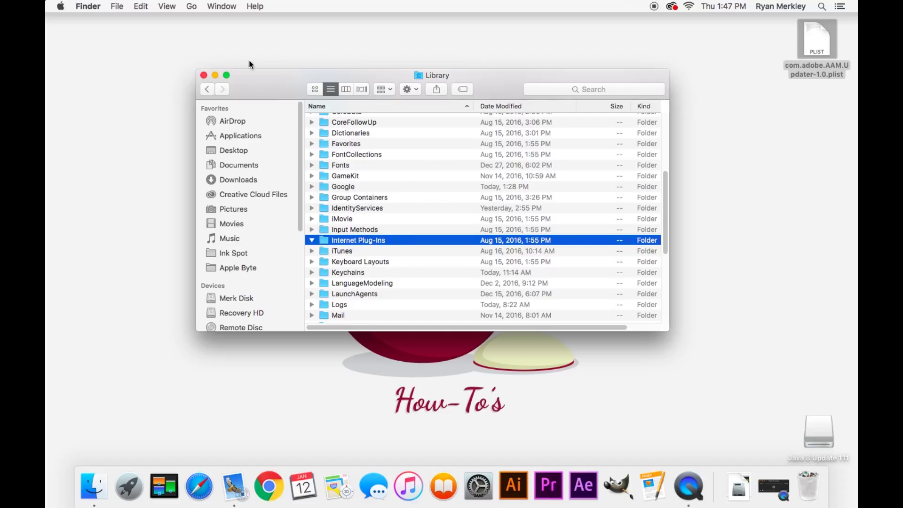
pyautogui.click(198, 4)
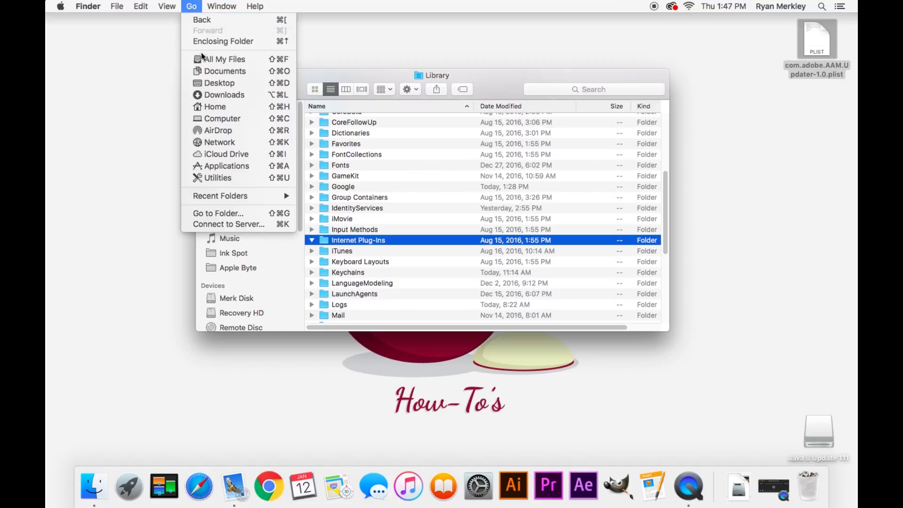
# Go to Computer, open Merk Disk, then open its top-level Library folder.
pyautogui.click(239, 119)
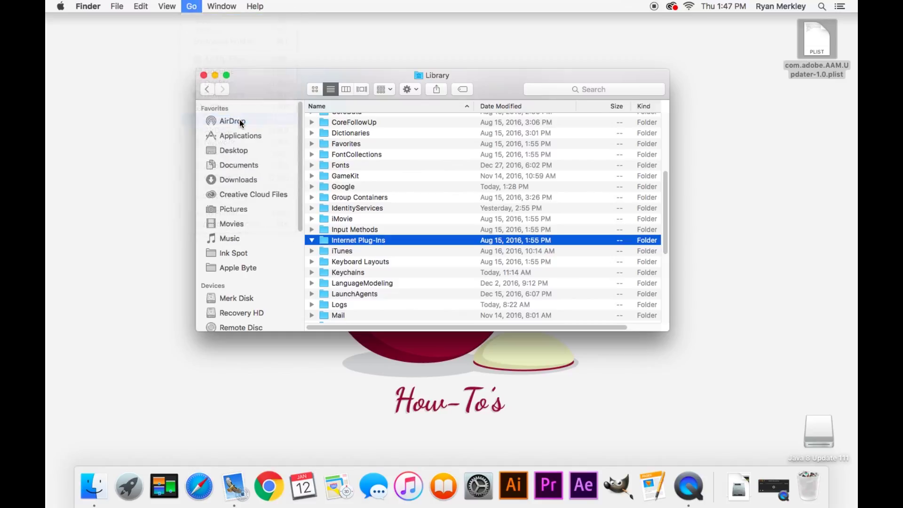
pyautogui.doubleClick(356, 131)
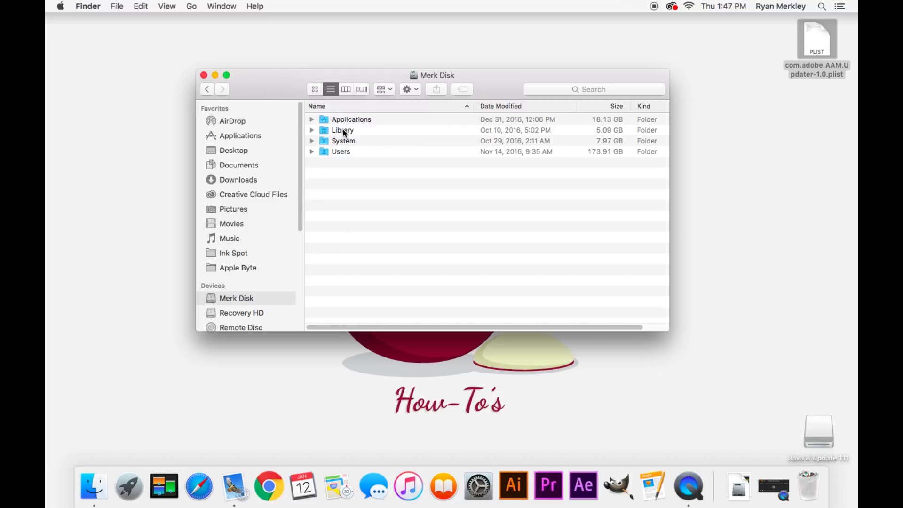
pyautogui.doubleClick(343, 130)
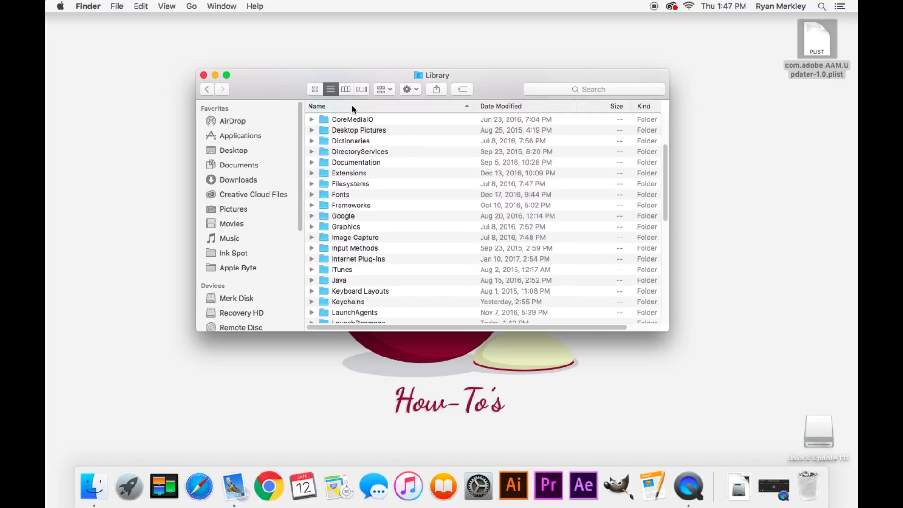
pyautogui.scroll(1, 371, 137)
pyautogui.scroll(-1, 371, 136)
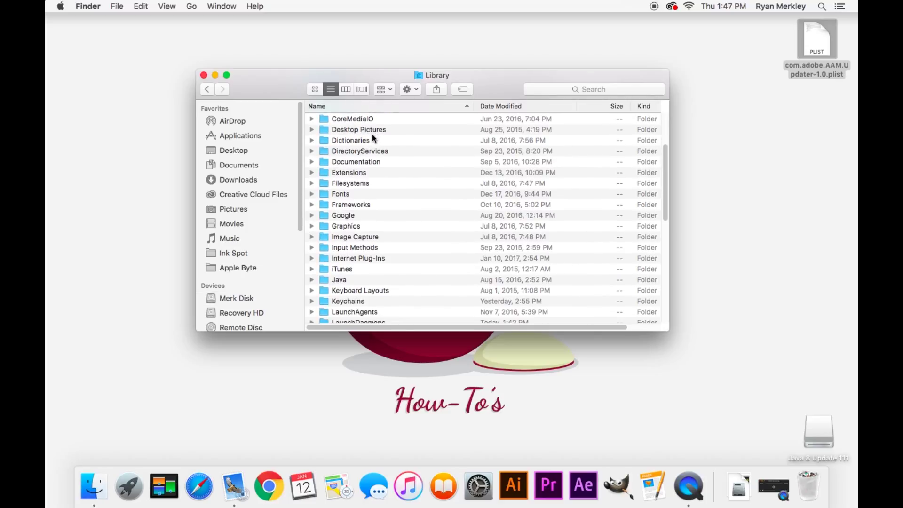
pyautogui.scroll(-1, 372, 135)
# Expand the system Internet Plug-Ins folder and scroll through Flash Player.plugin, Silverlight.plugin and PepperFlashPlayer.
pyautogui.click(311, 248)
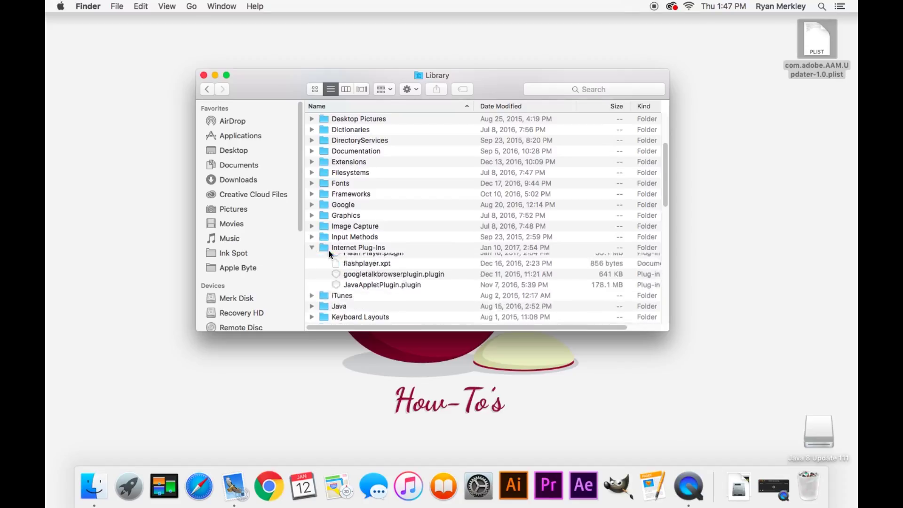
pyautogui.scroll(-5, 377, 235)
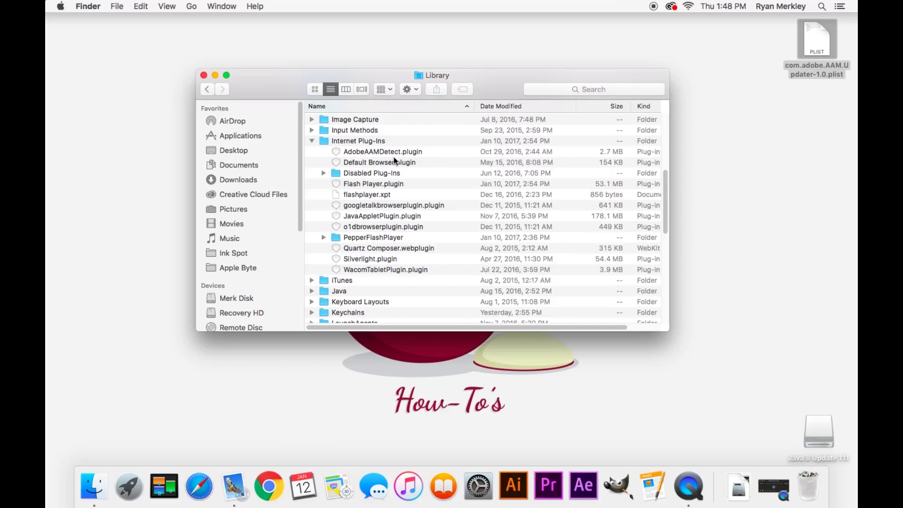
pyautogui.scroll(-1, 410, 166)
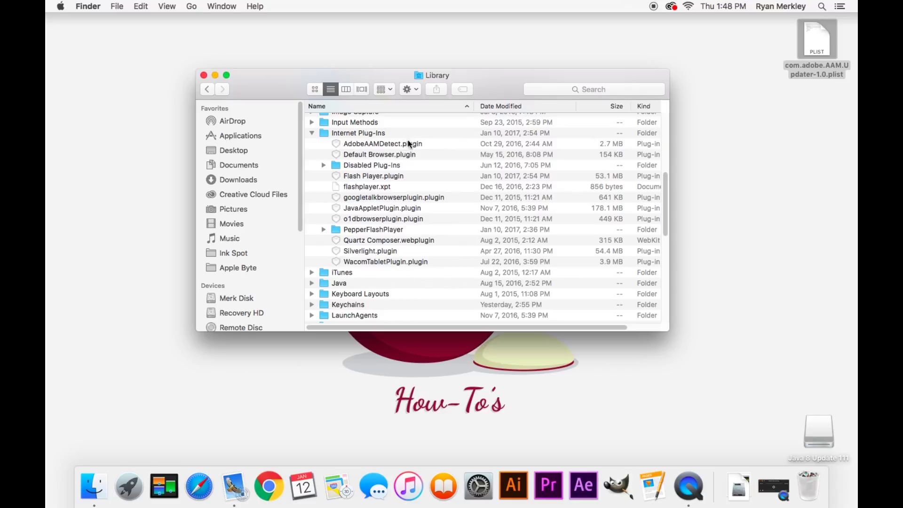
# Collapse Internet Plug-Ins and expand LaunchAgents and LaunchDaemons to list their Adobe, Google, Oracle, Wacom and VirtualBox plists.
pyautogui.click(312, 133)
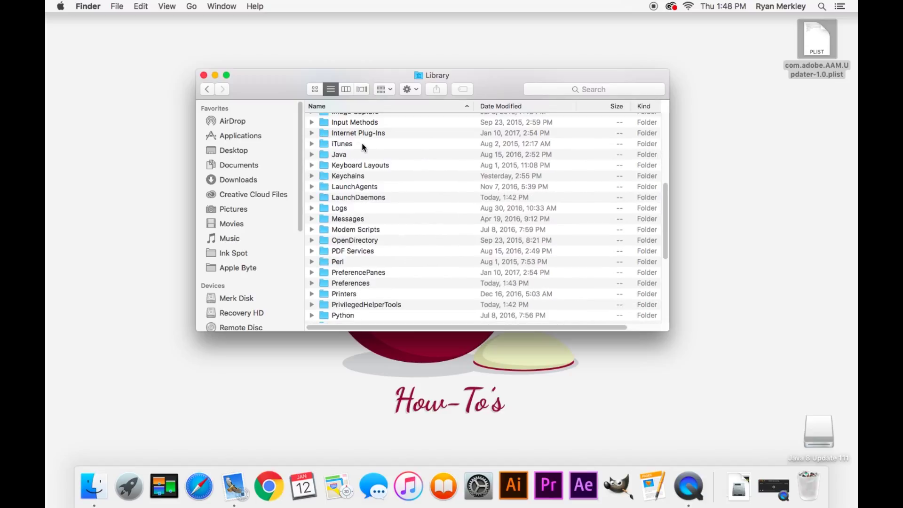
pyautogui.click(312, 186)
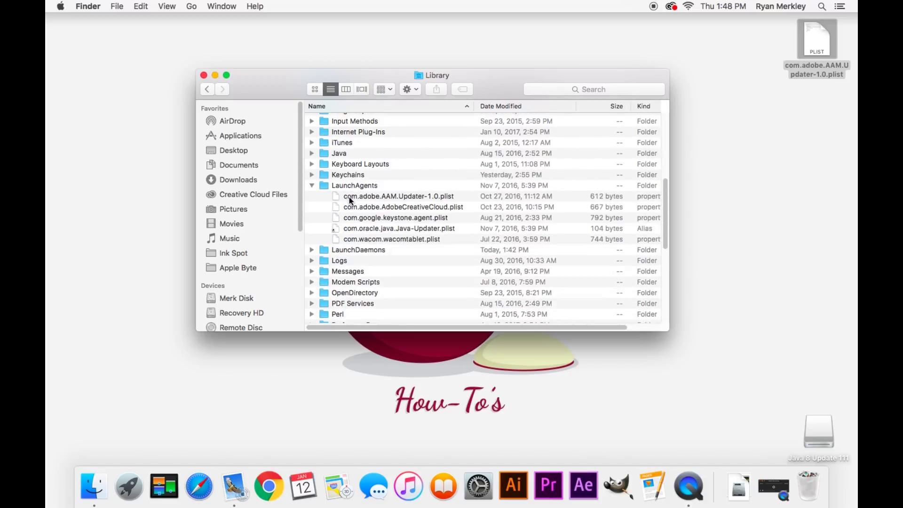
pyautogui.scroll(-2, 349, 197)
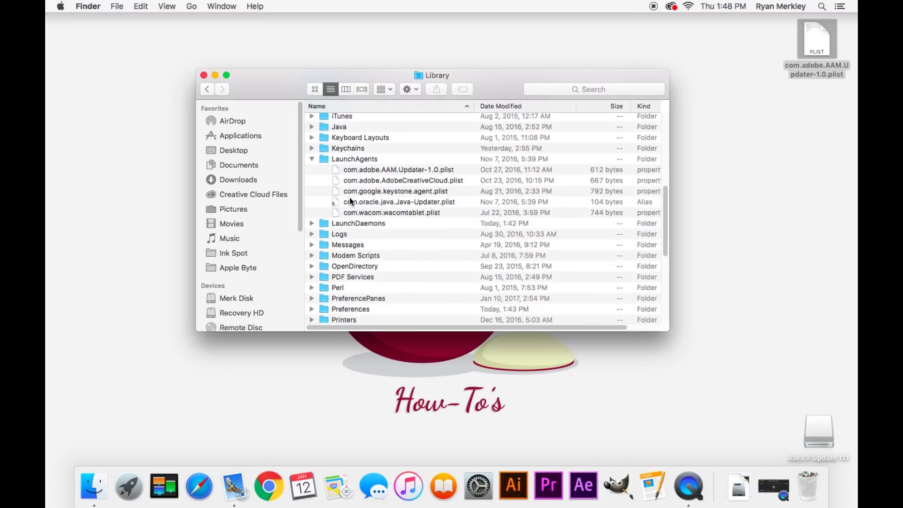
pyautogui.click(312, 224)
pyautogui.scroll(-1, 352, 254)
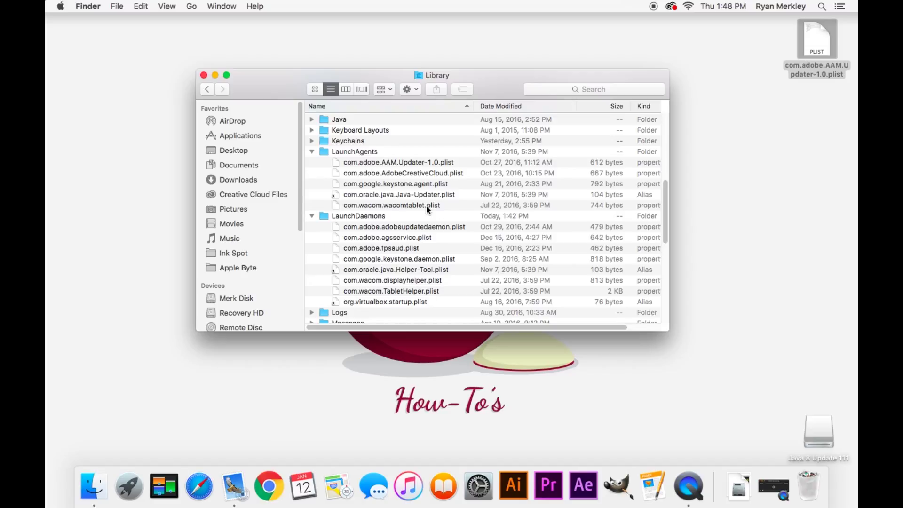
pyautogui.scroll(-5, 428, 209)
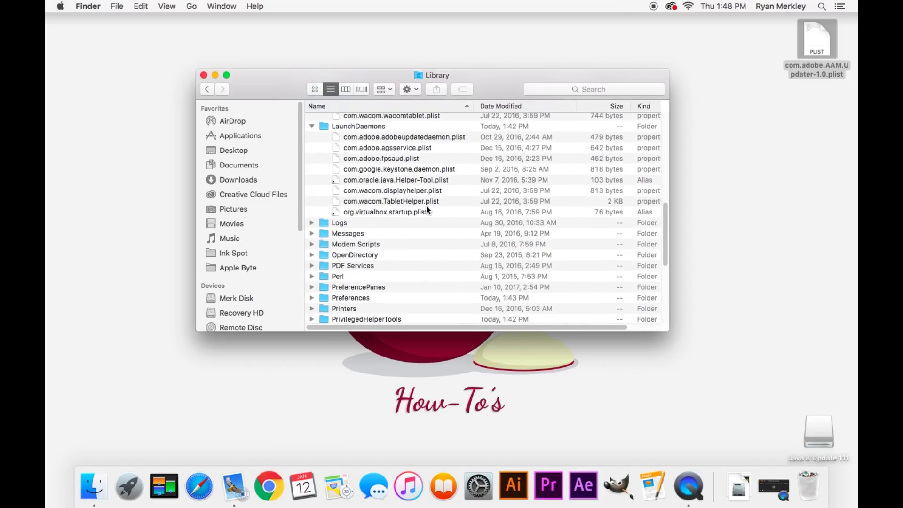
pyautogui.scroll(-1, 429, 210)
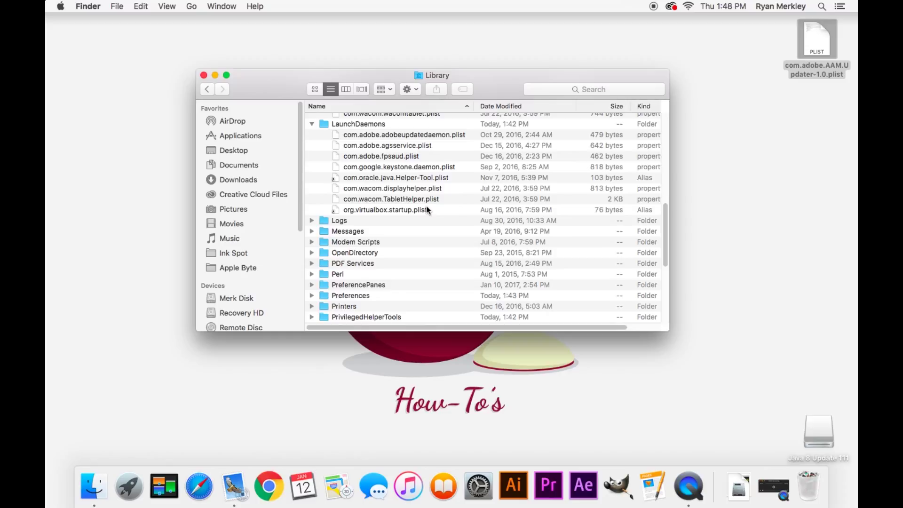